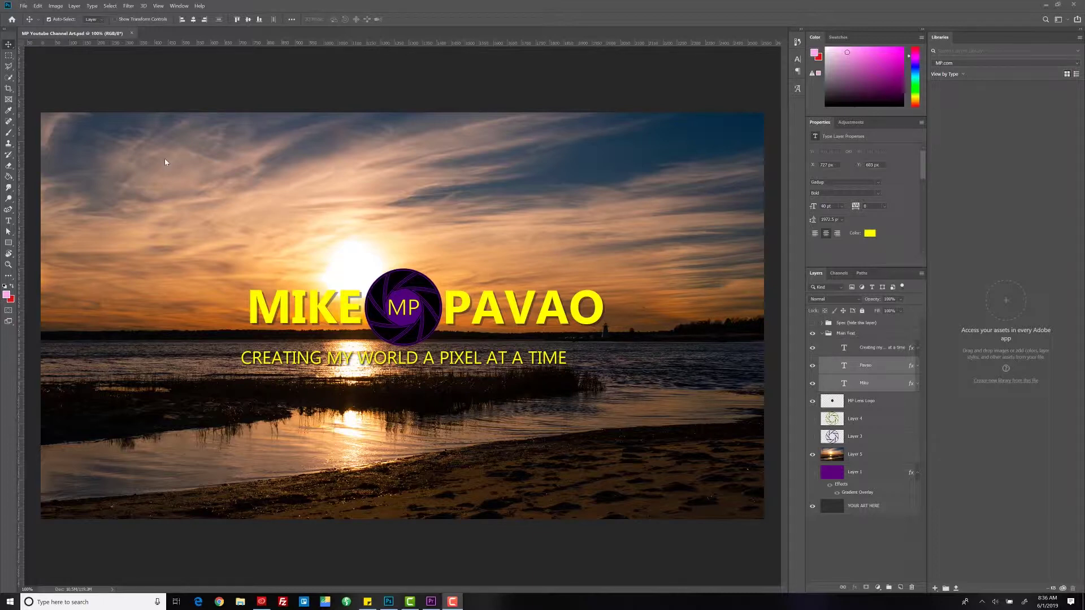
- Sample the yellow of the MIKE text and save it as a foreground colour swatch in MP.com
click(240, 91)
key(i)
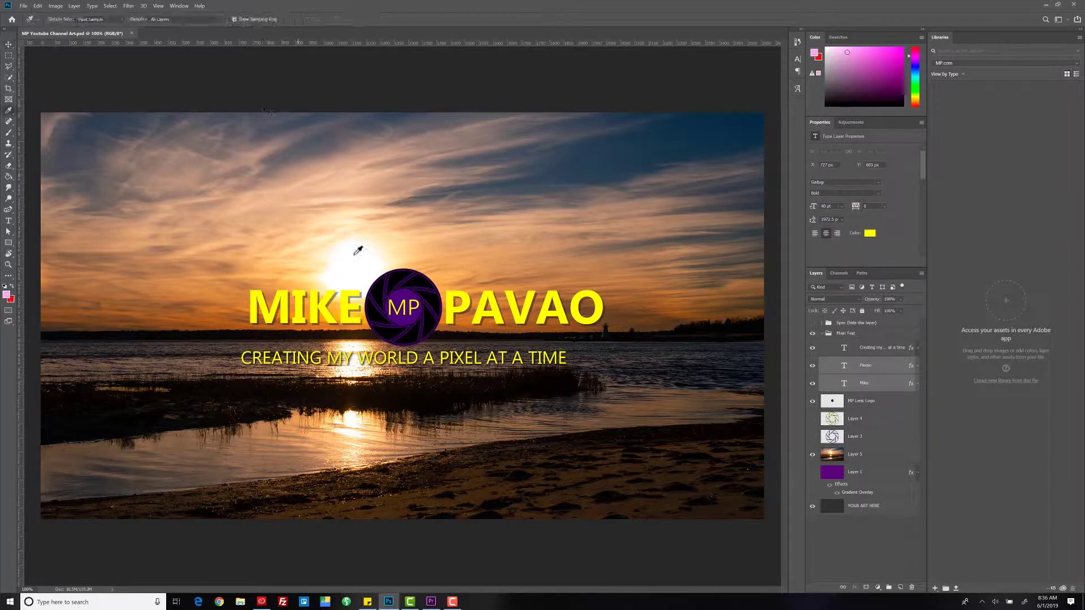
click(318, 306)
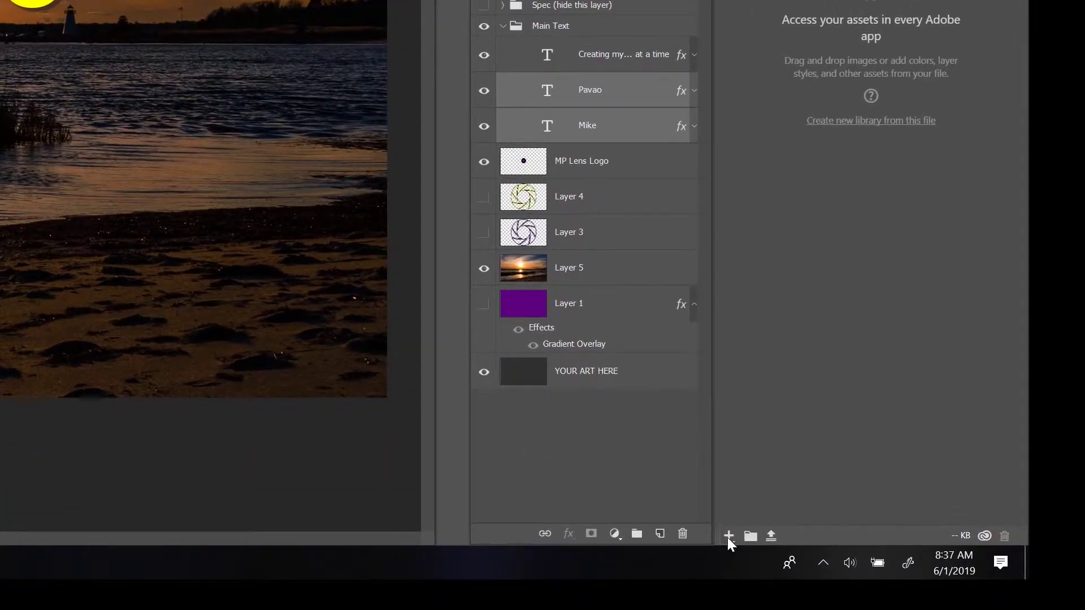
click(729, 536)
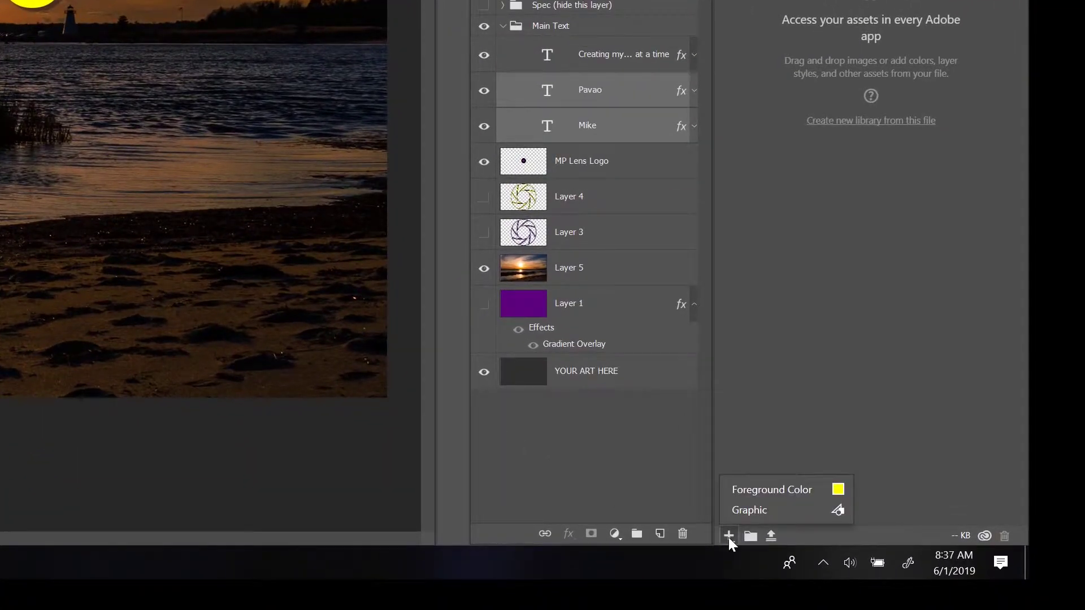
click(760, 491)
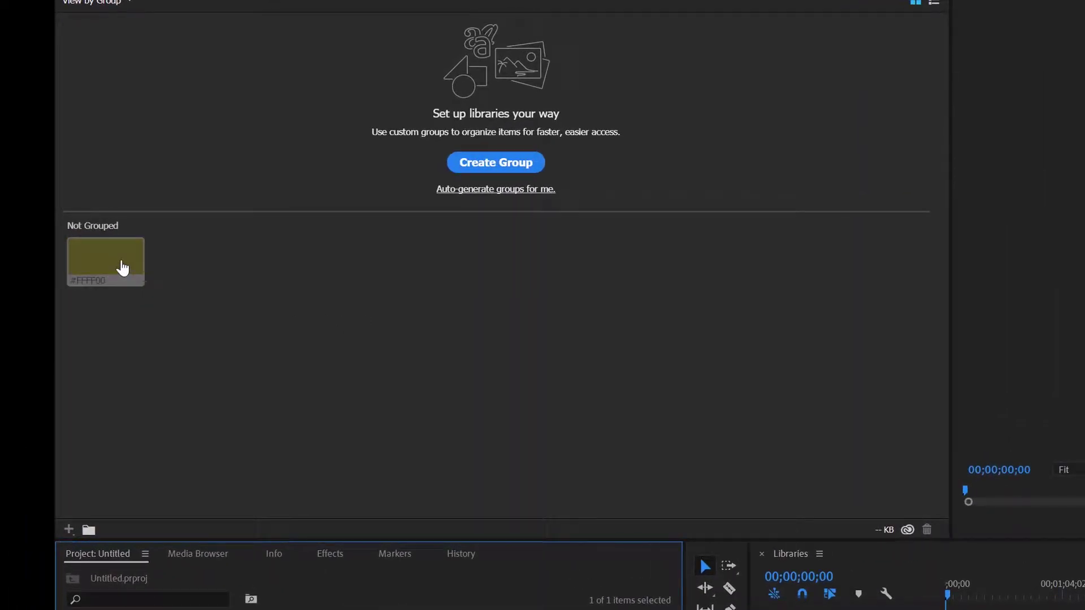
mouse_move(123, 268)
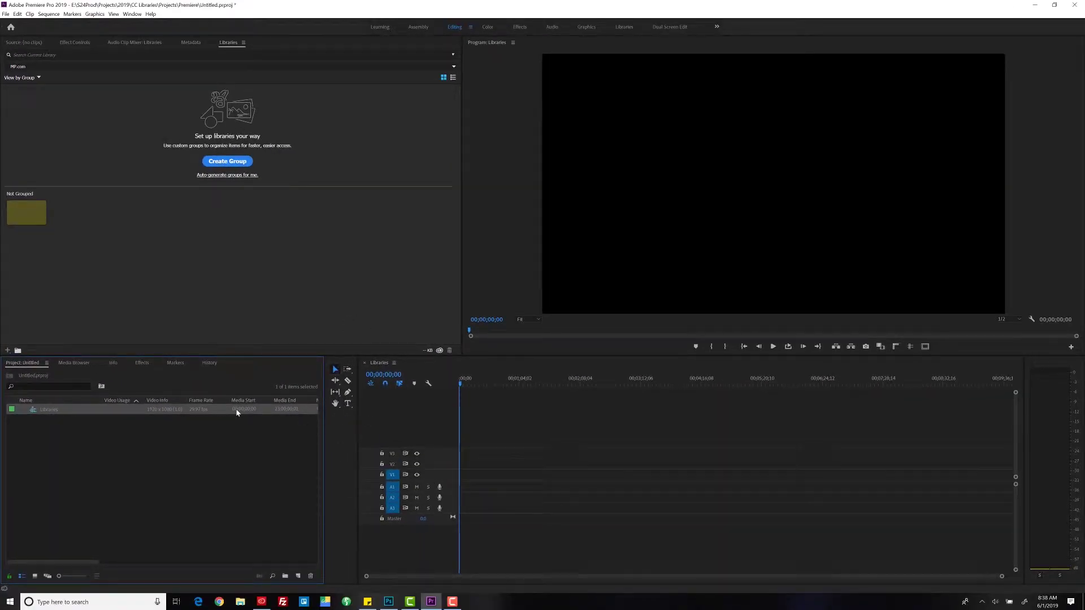
- Add a short clip, type a 'Mike Pavao' text title over it, and enlarge it across the frame
click(542, 245)
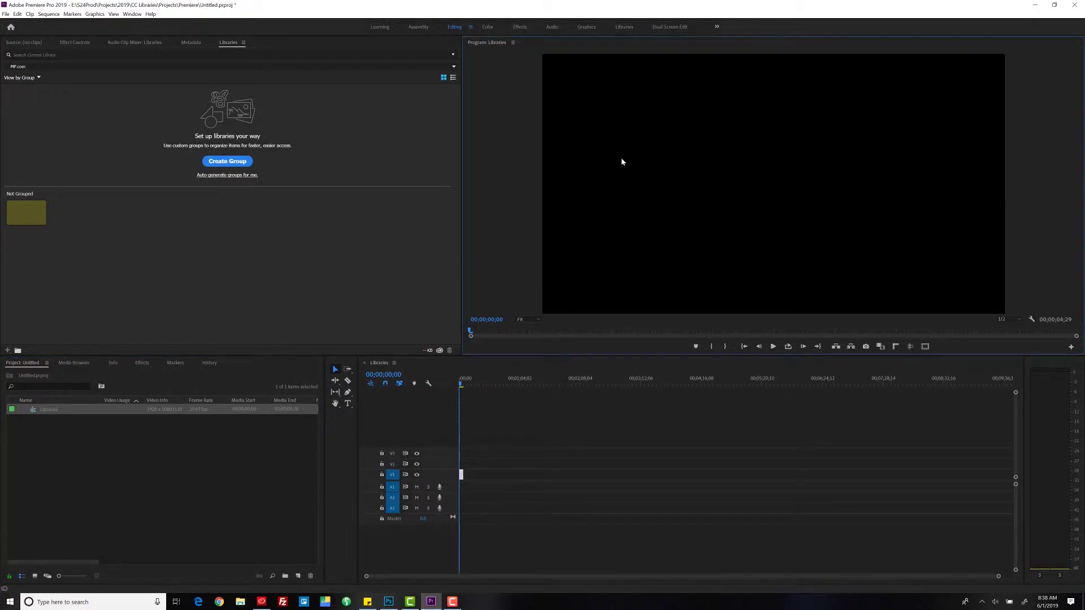
key(t)
click(660, 174)
text(Mike)
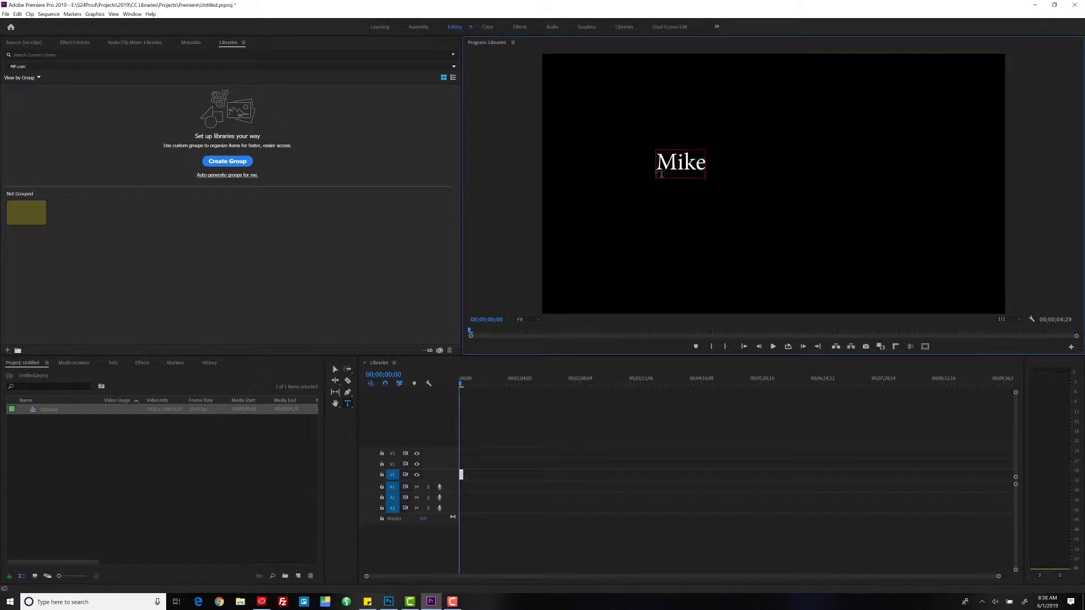
text( Pavao)
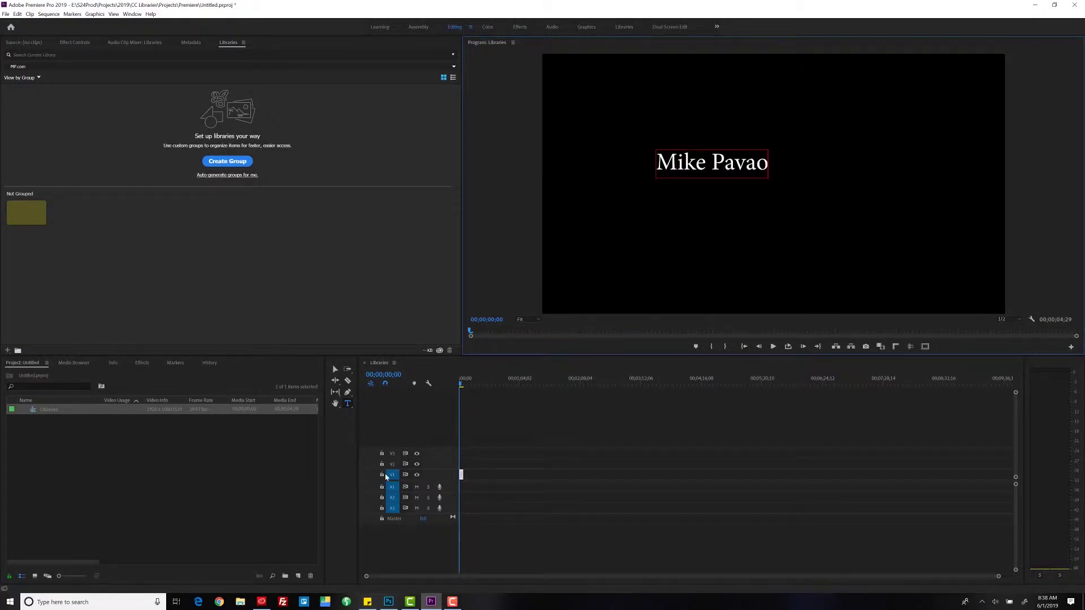
click(335, 369)
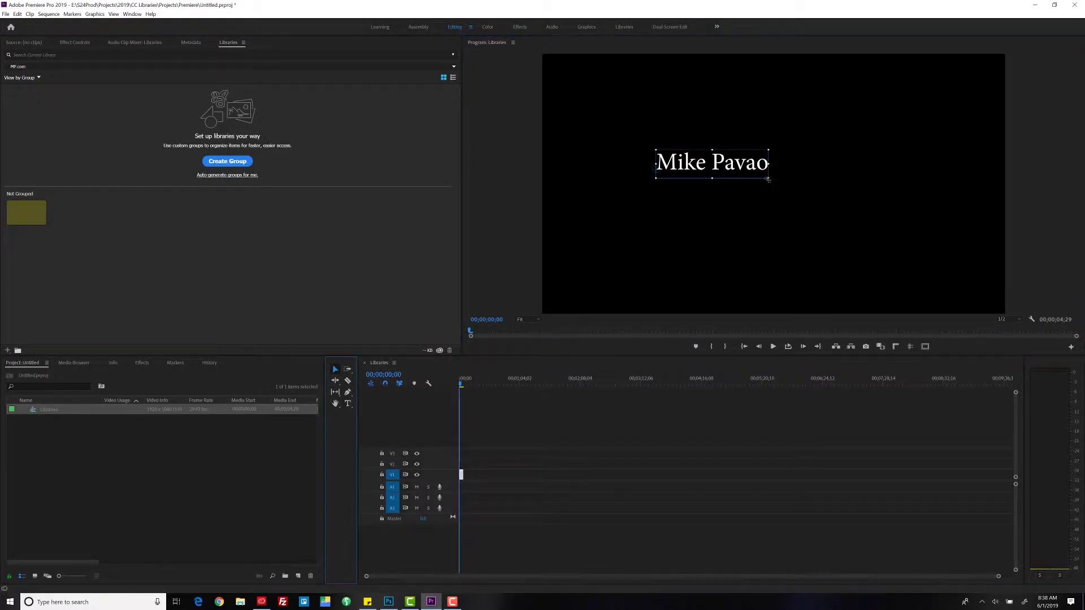
drag(769, 179, 786, 214)
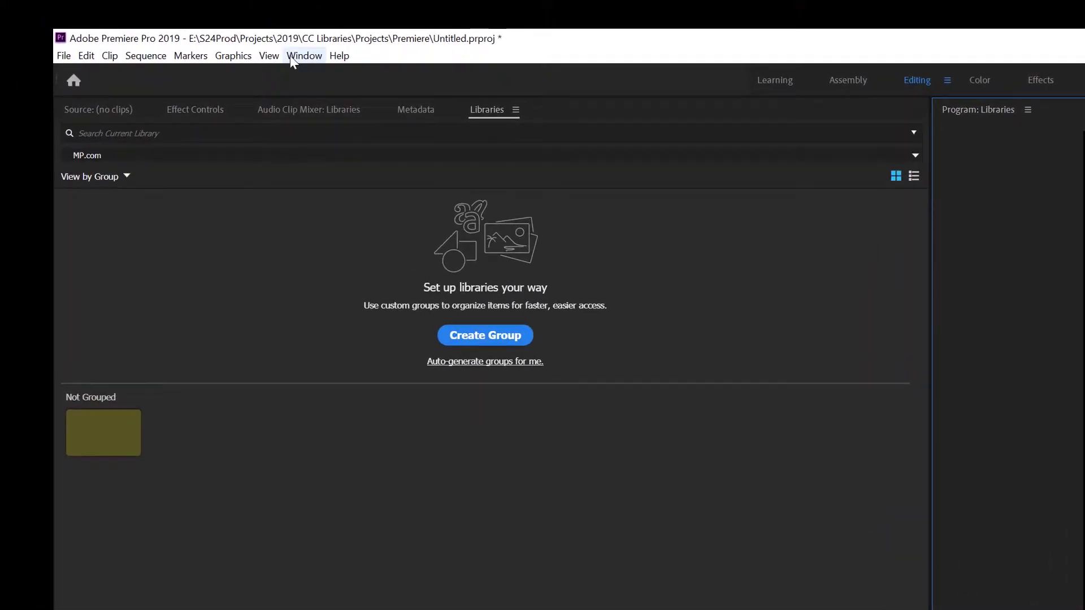
- Show the Essential Graphics panel on its Edit tab for the title layer
click(290, 55)
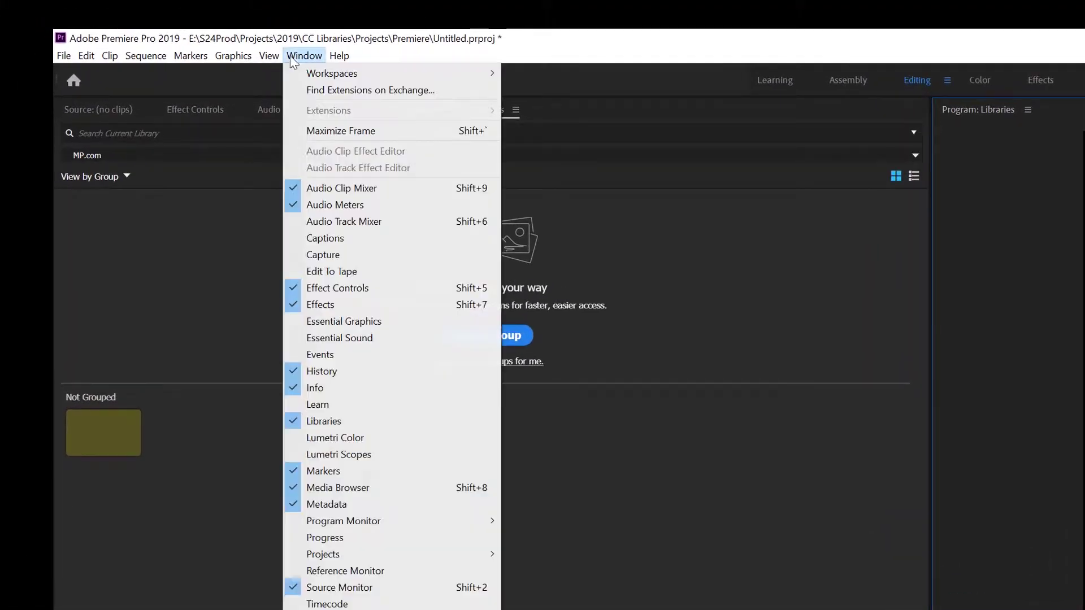
click(342, 321)
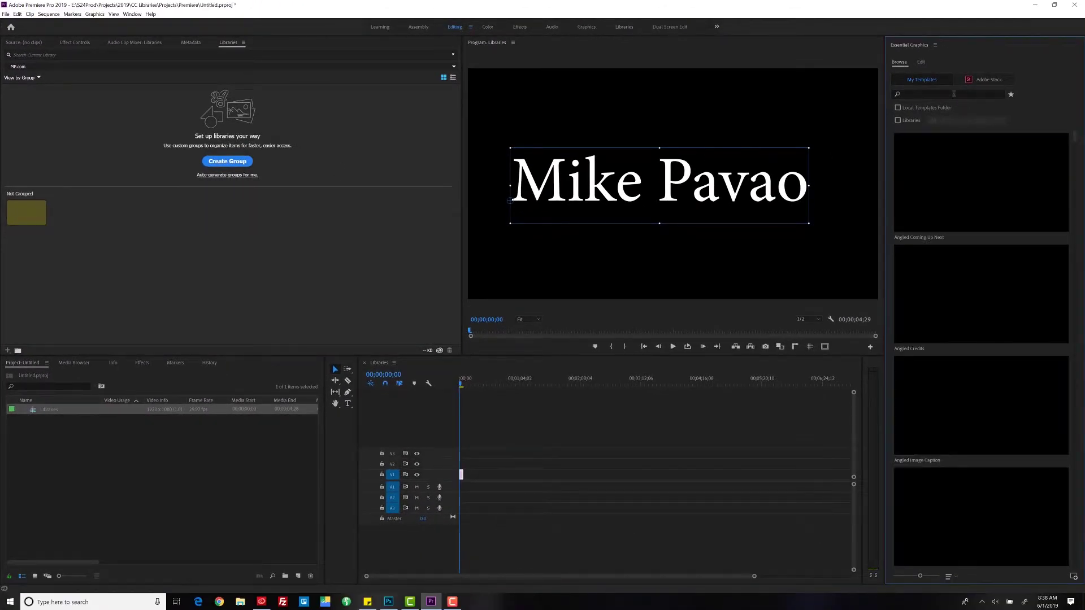
click(922, 62)
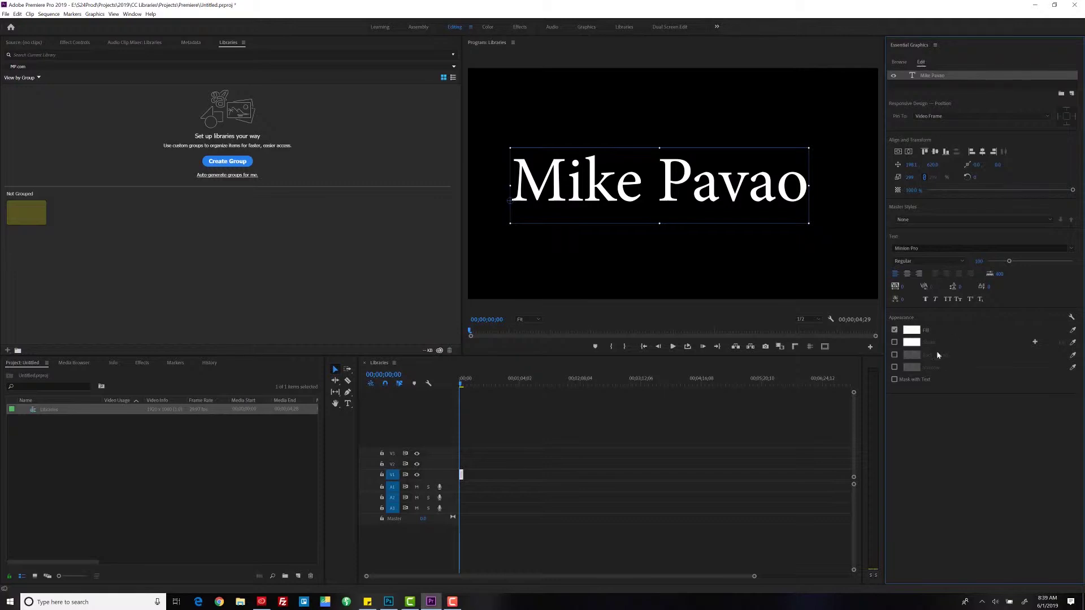
- Sample the library's yellow swatch into the title fill, which gives only olive 555522, then return to Photoshop
click(912, 331)
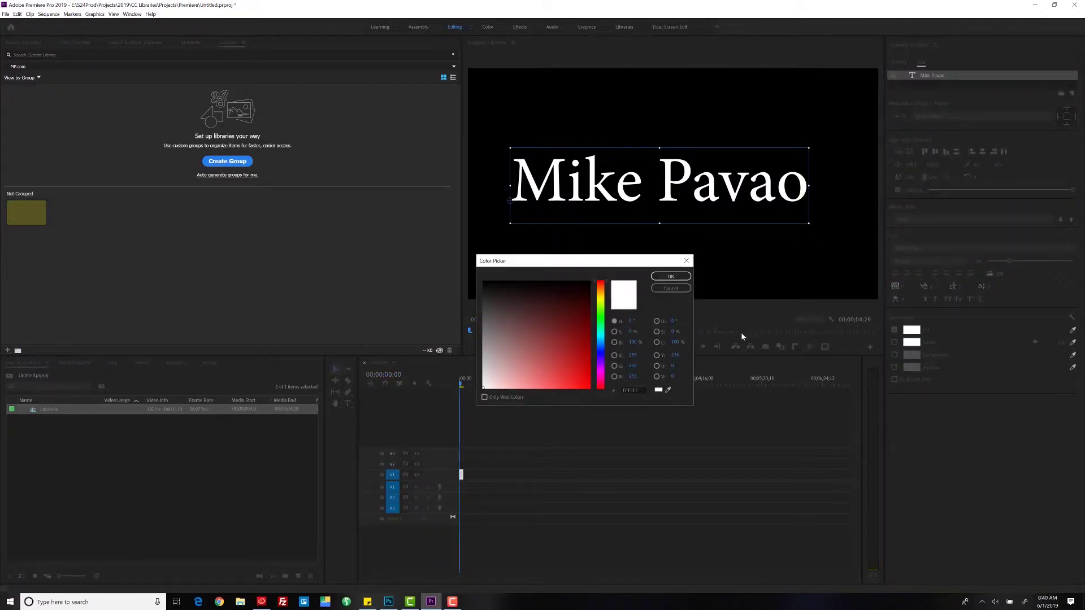
click(668, 391)
click(32, 205)
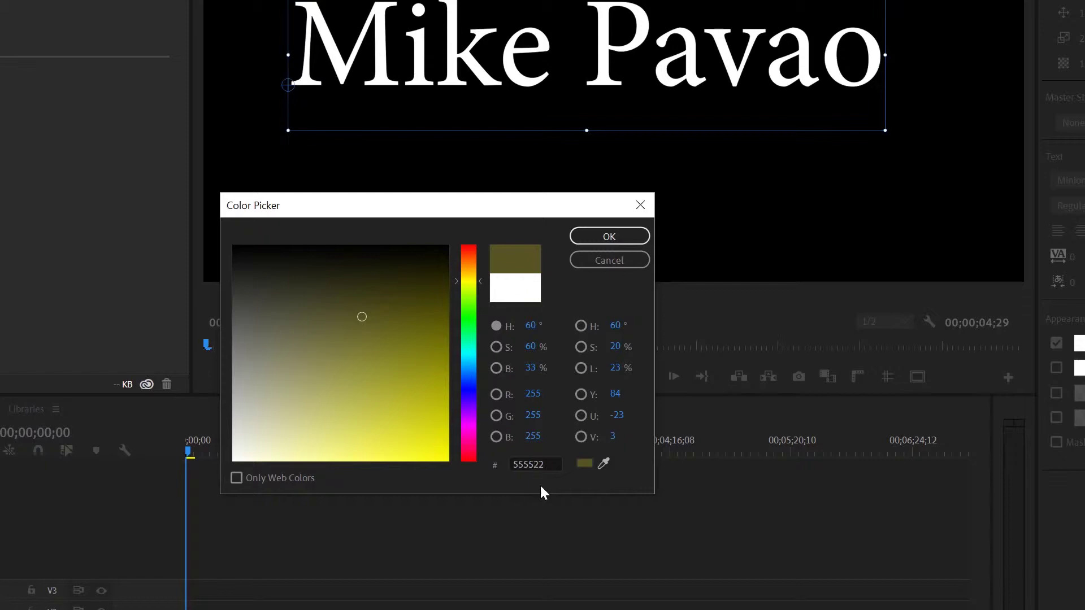
key(alt+Tab)
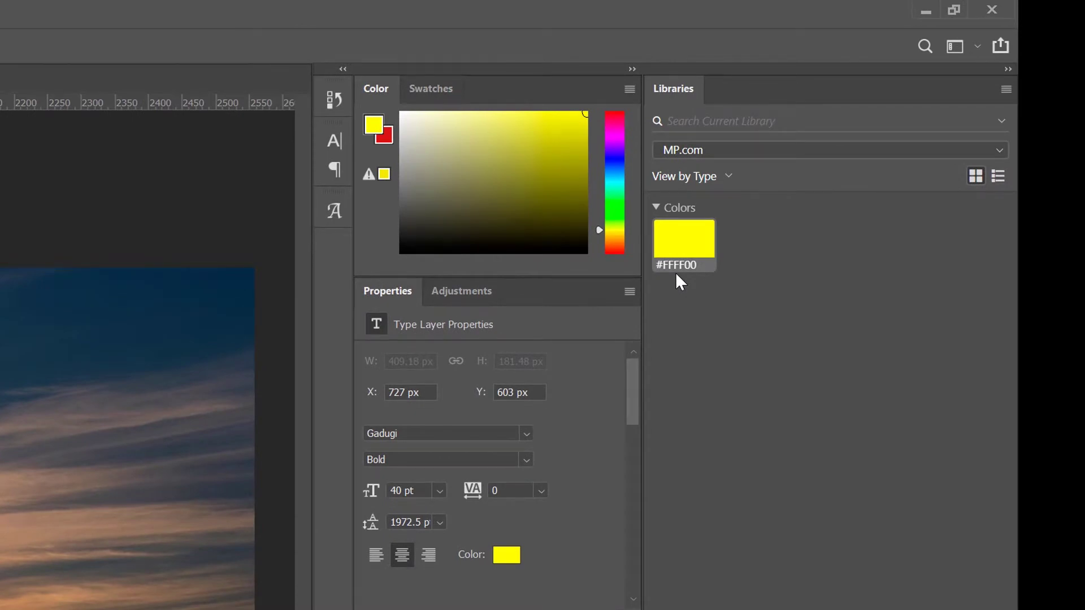
- Finish the yellow Rectangle 1 and save it as a graphic in the MP.com library
key(alt+Tab)
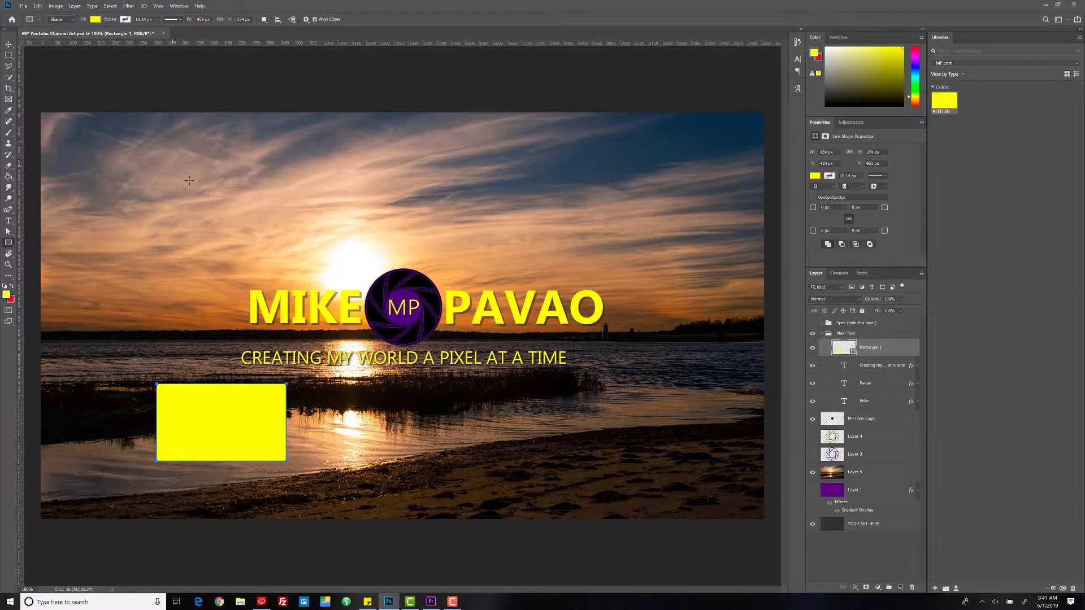
click(7, 41)
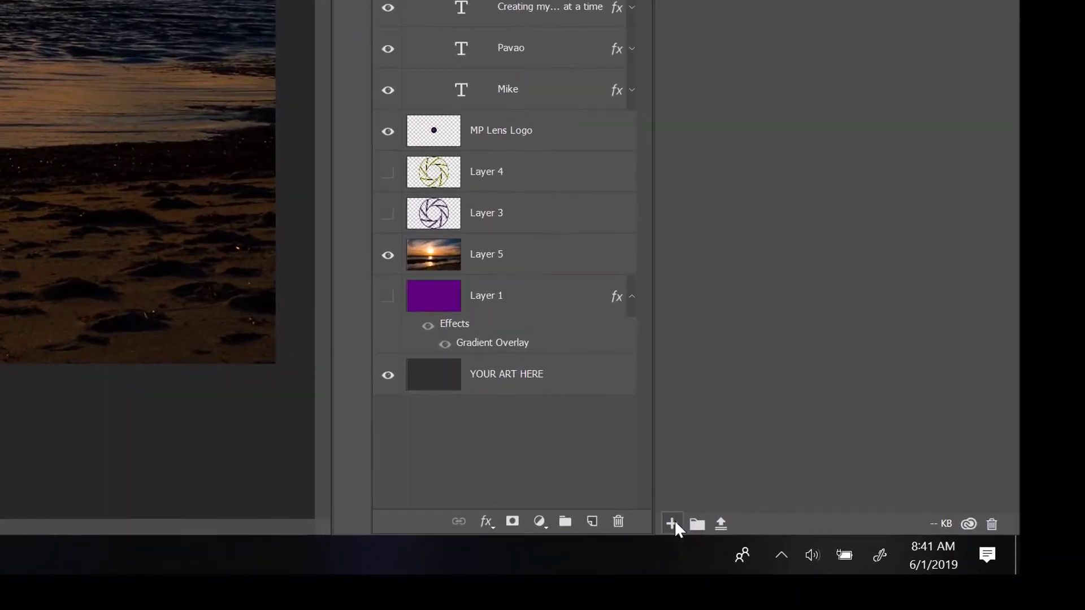
click(720, 535)
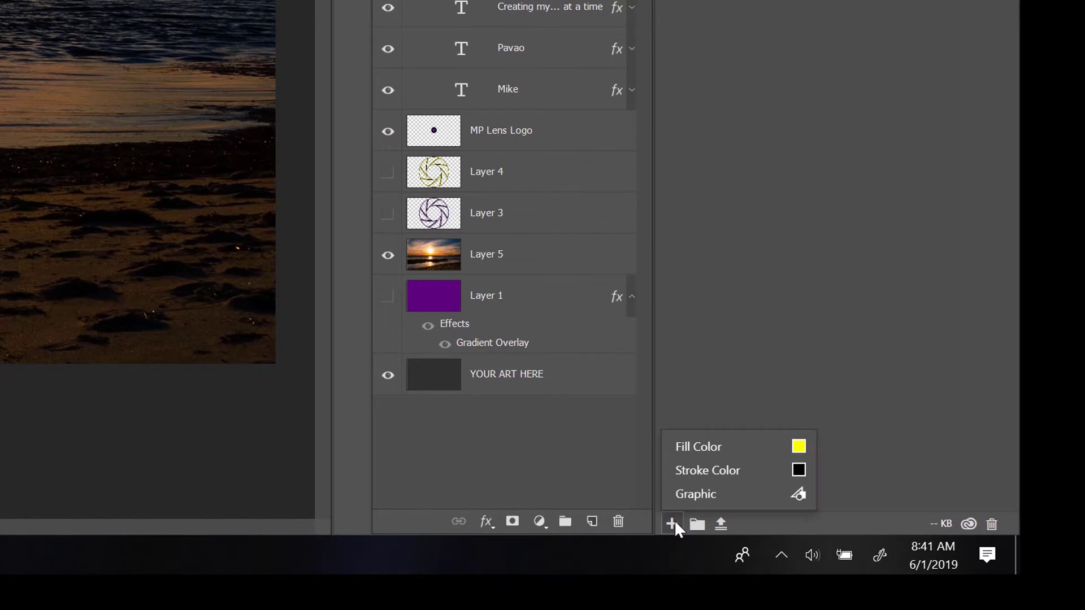
click(730, 497)
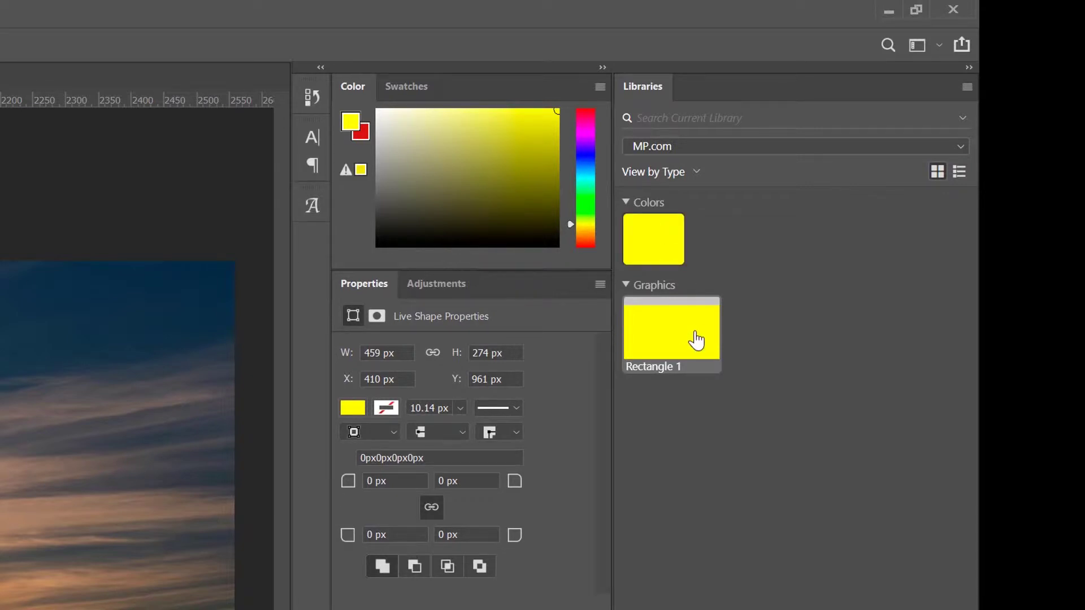
mouse_move(696, 339)
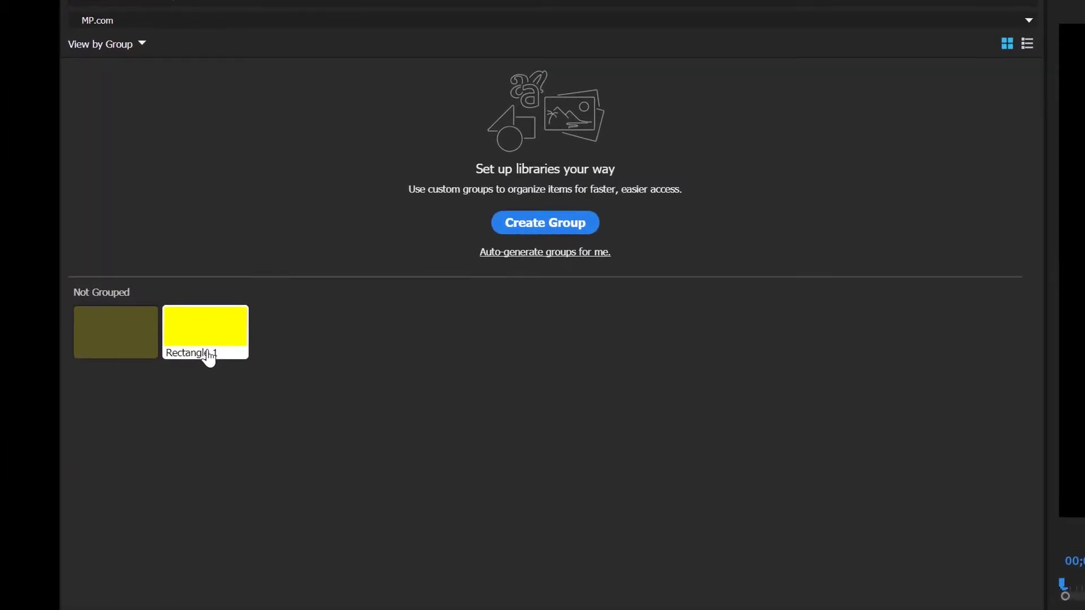
mouse_move(70, 224)
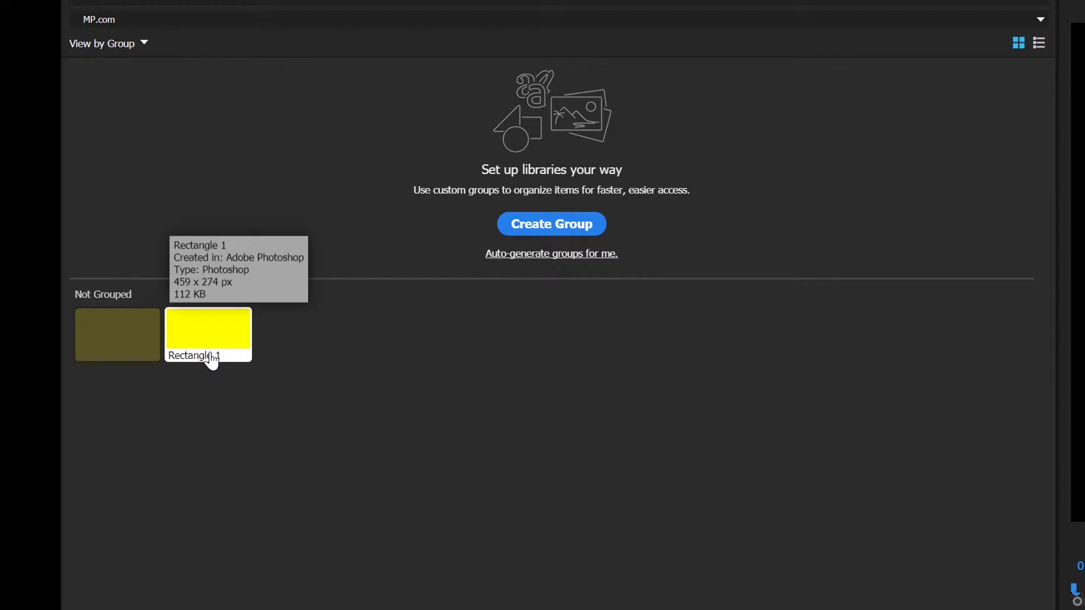
mouse_move(142, 354)
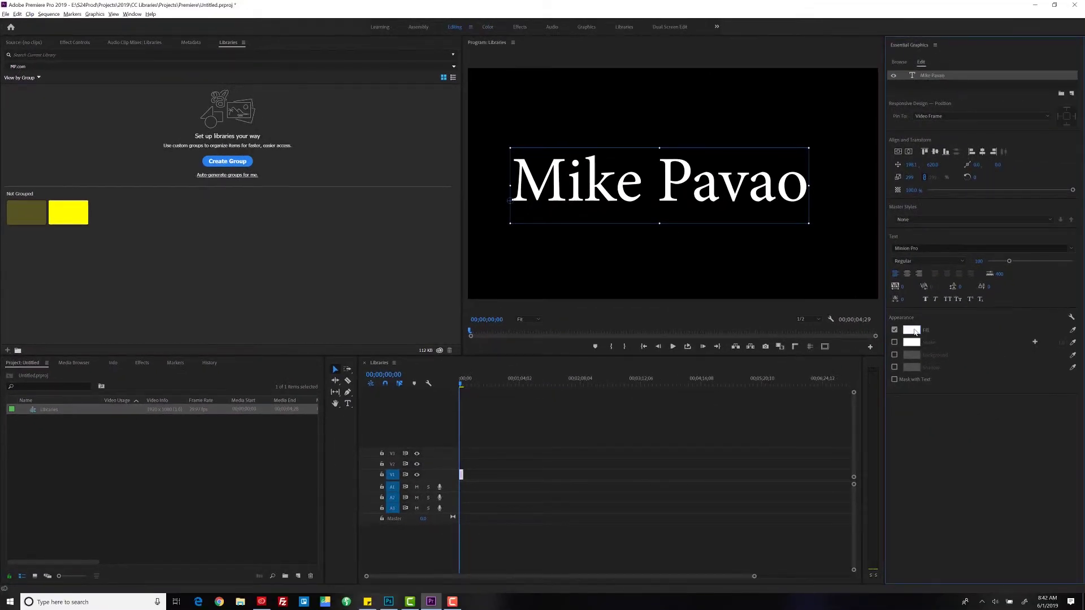
click(914, 330)
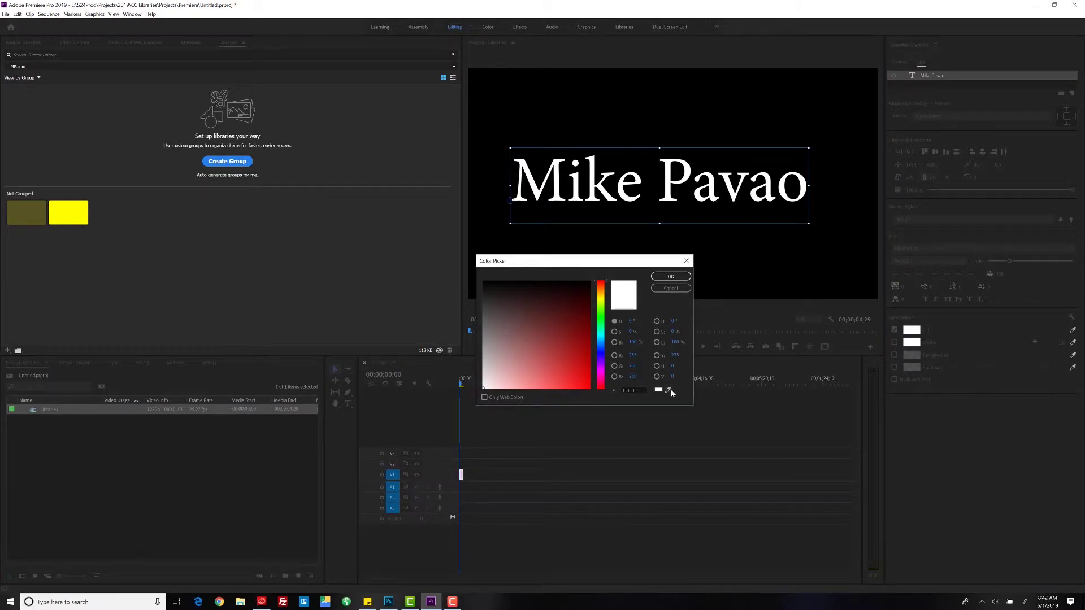
click(669, 389)
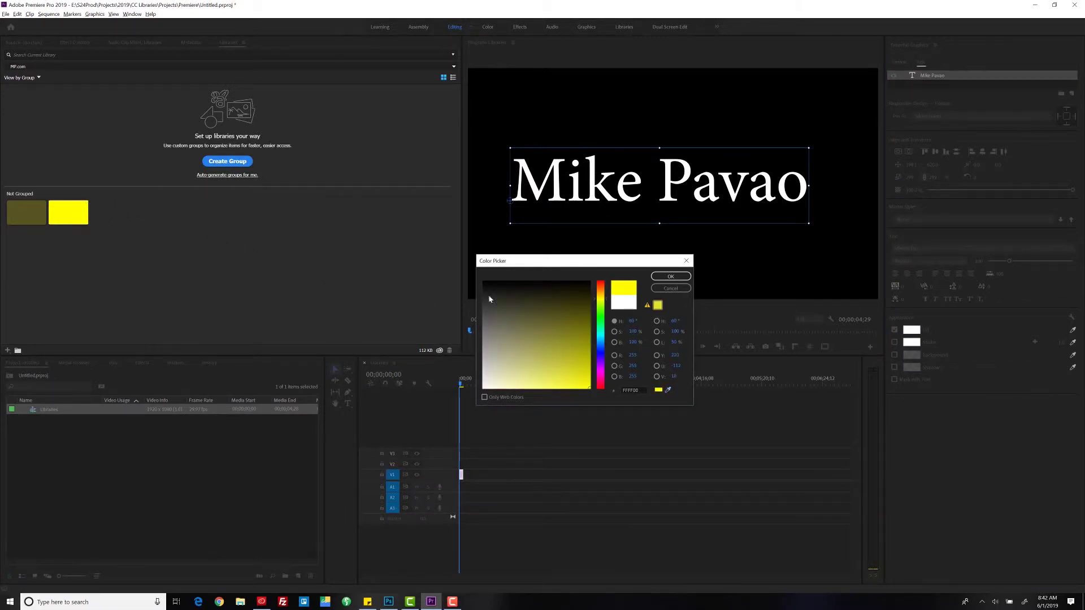
click(670, 276)
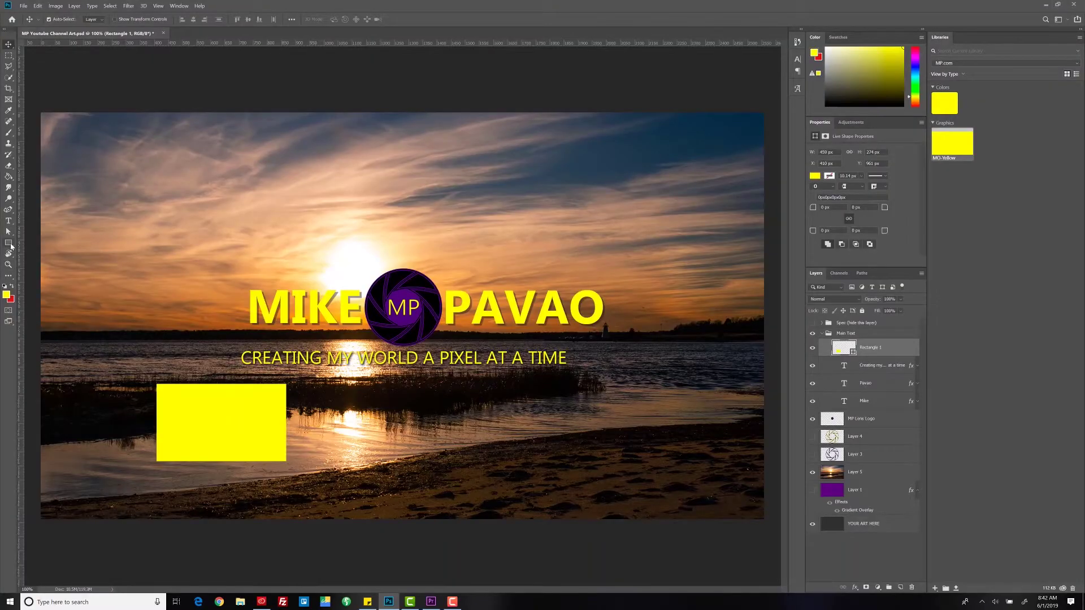
- Draw a second rectangle beside the first and fill it with the MP logo's purple
click(10, 244)
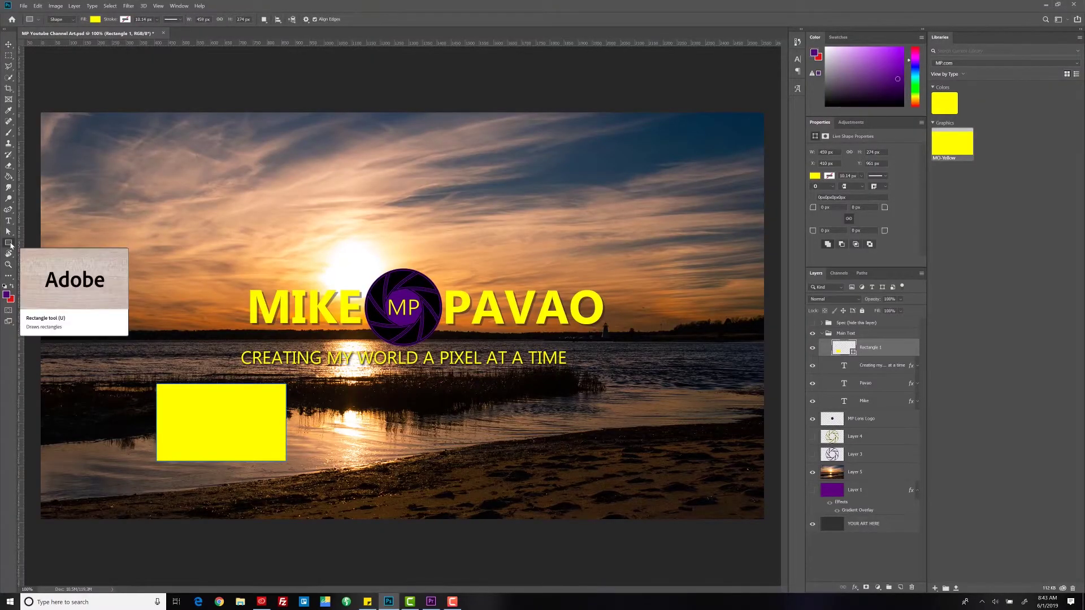
drag(351, 386, 472, 464)
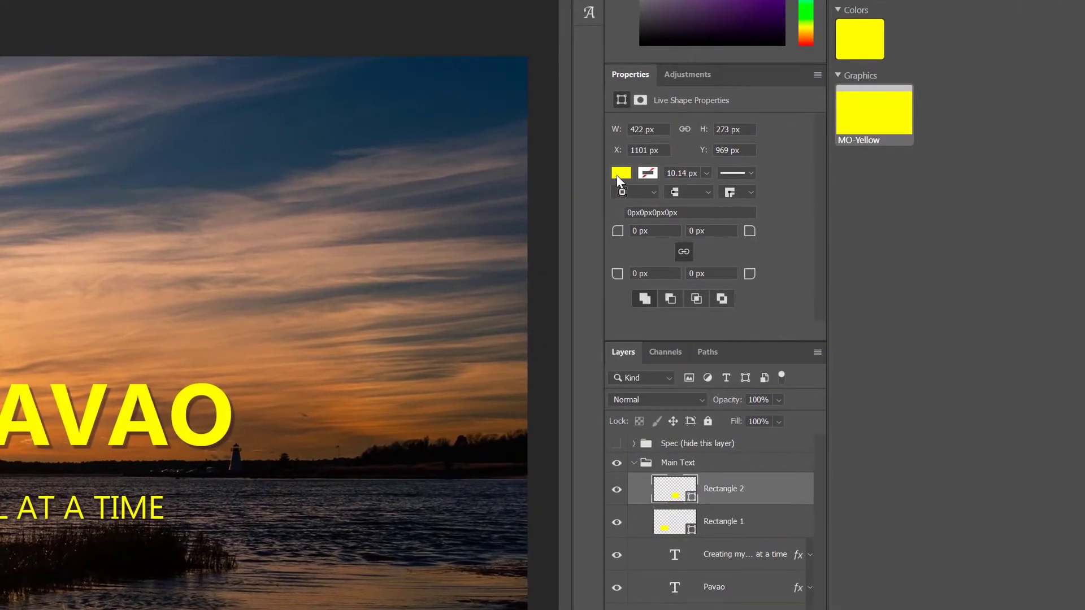
click(620, 174)
click(772, 203)
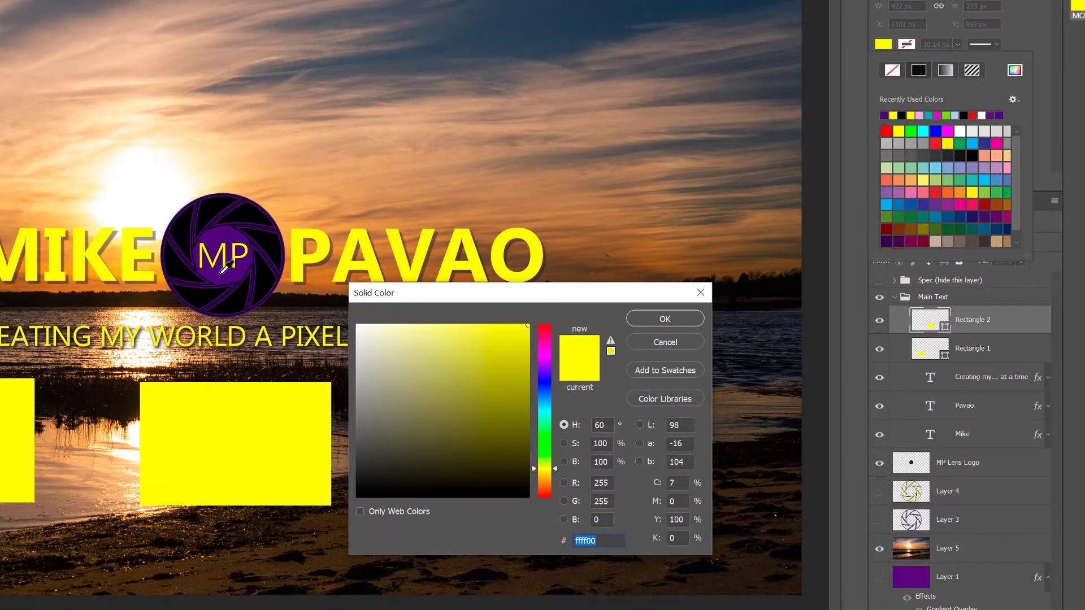
click(226, 265)
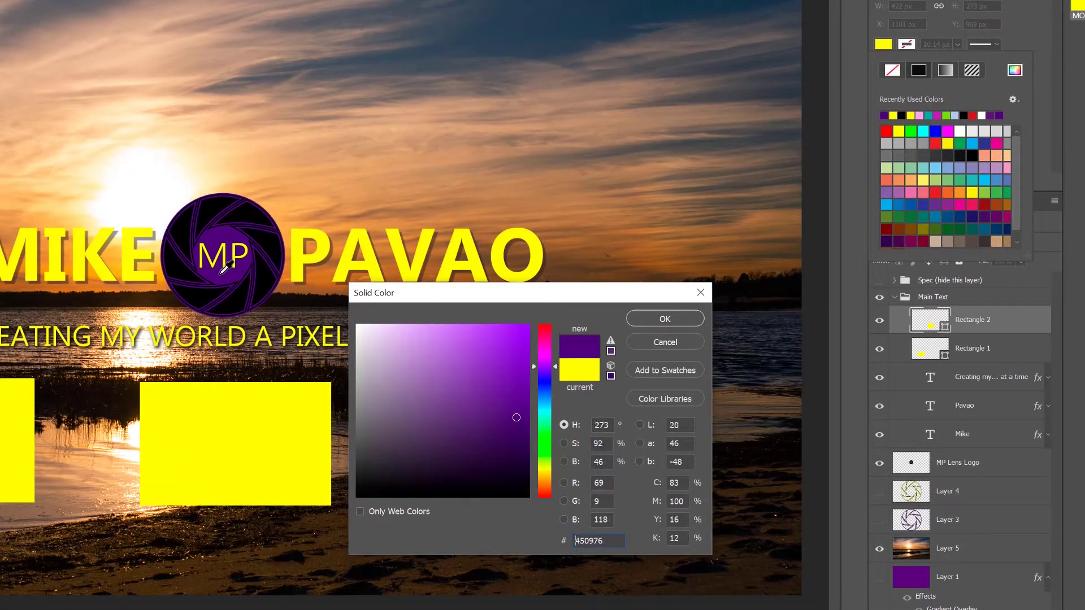
click(667, 320)
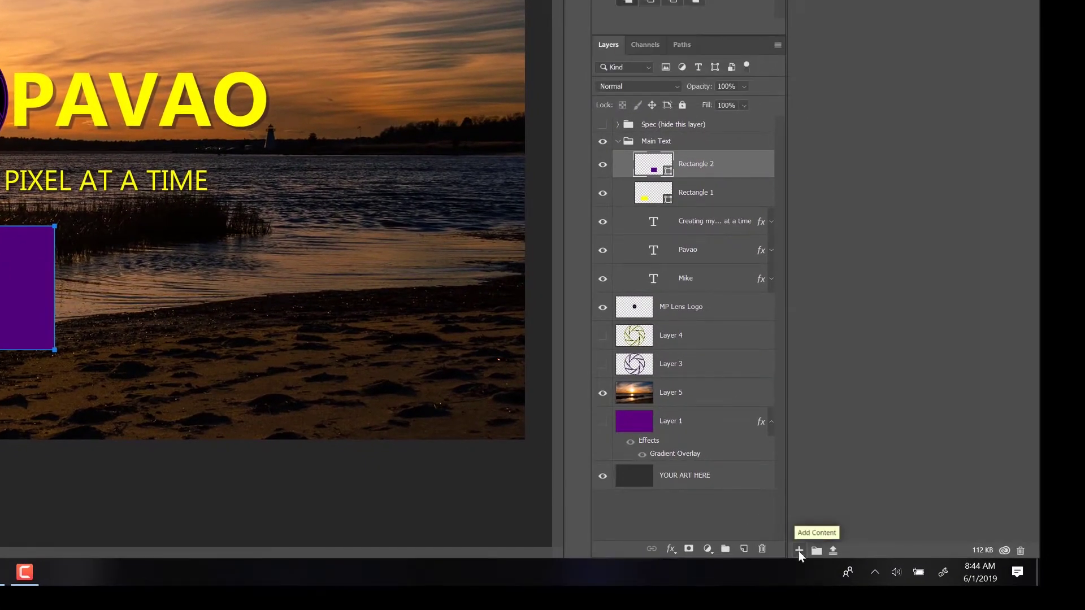
- Add the purple rectangle to the library as a graphic named 'MP-Purple'
click(798, 551)
click(819, 534)
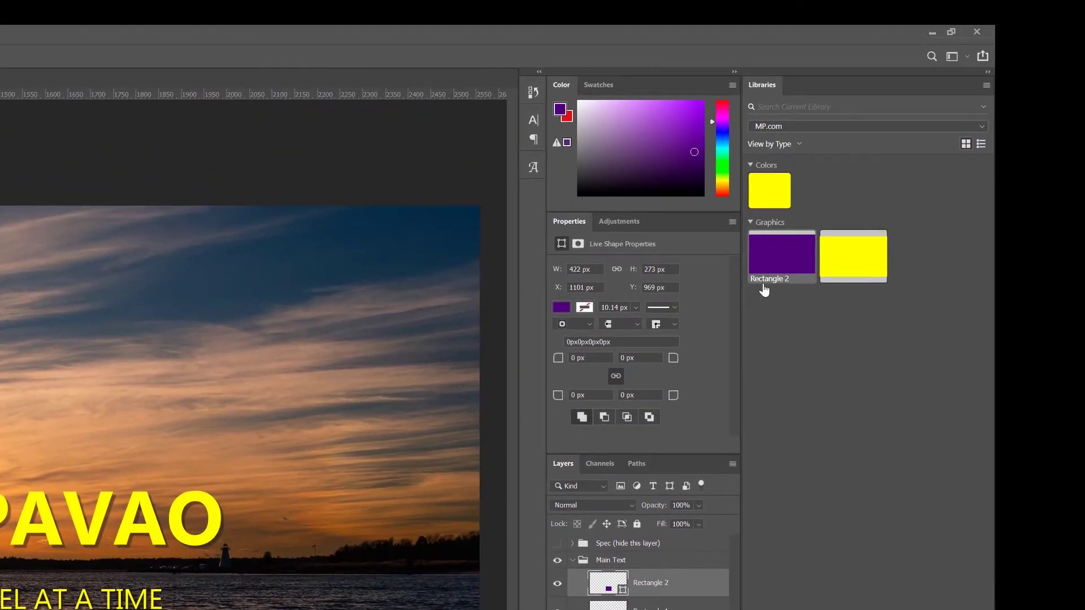
double_click(783, 146)
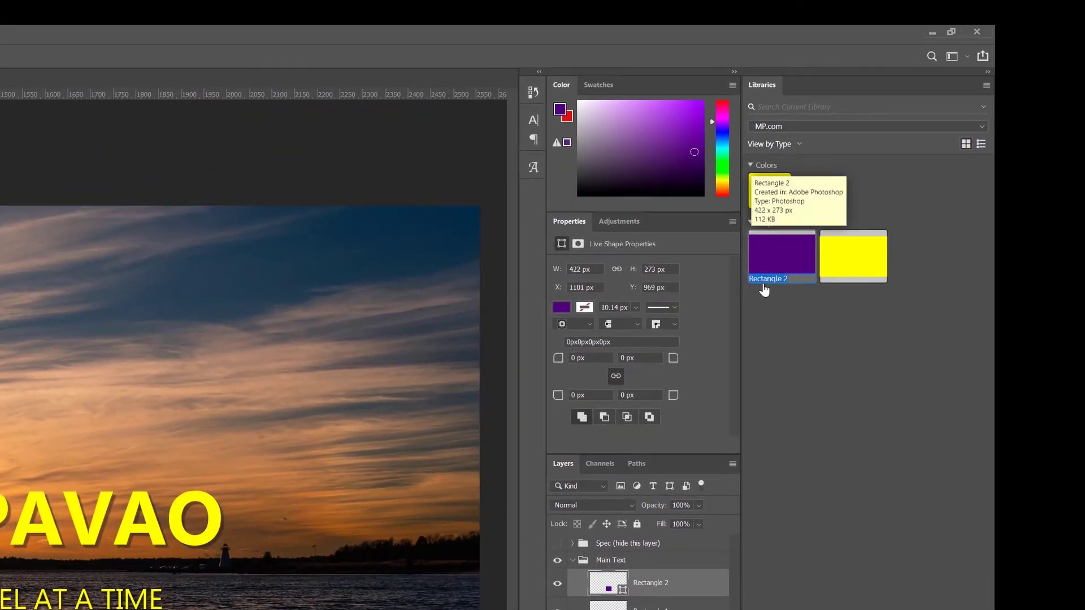
text(MP-Purple)
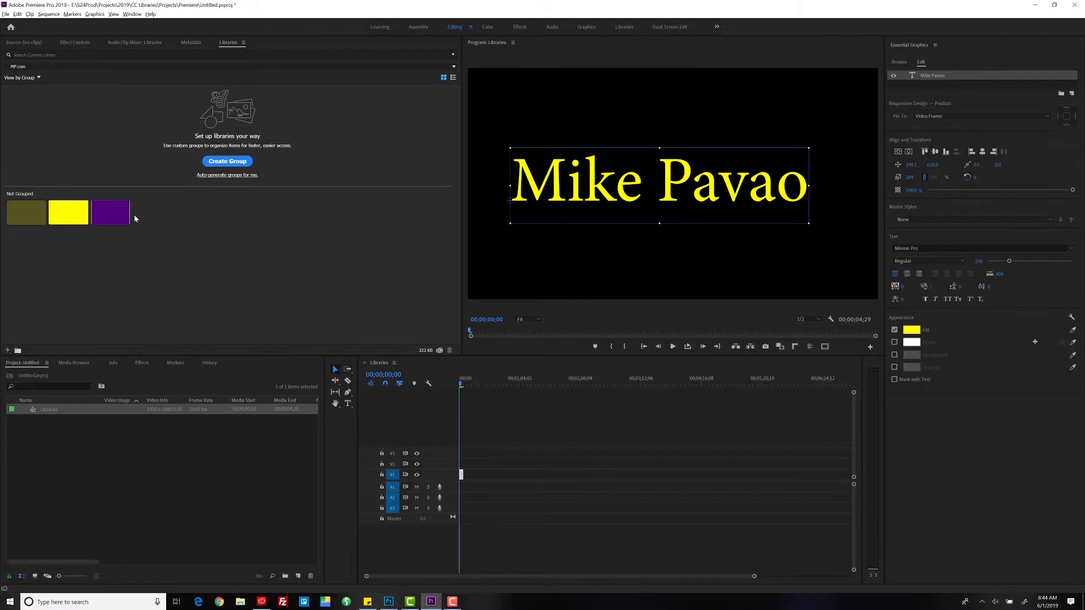
- Sample the MP-Purple library graphic's purple into the Mike Pavao title fill and confirm it
click(115, 212)
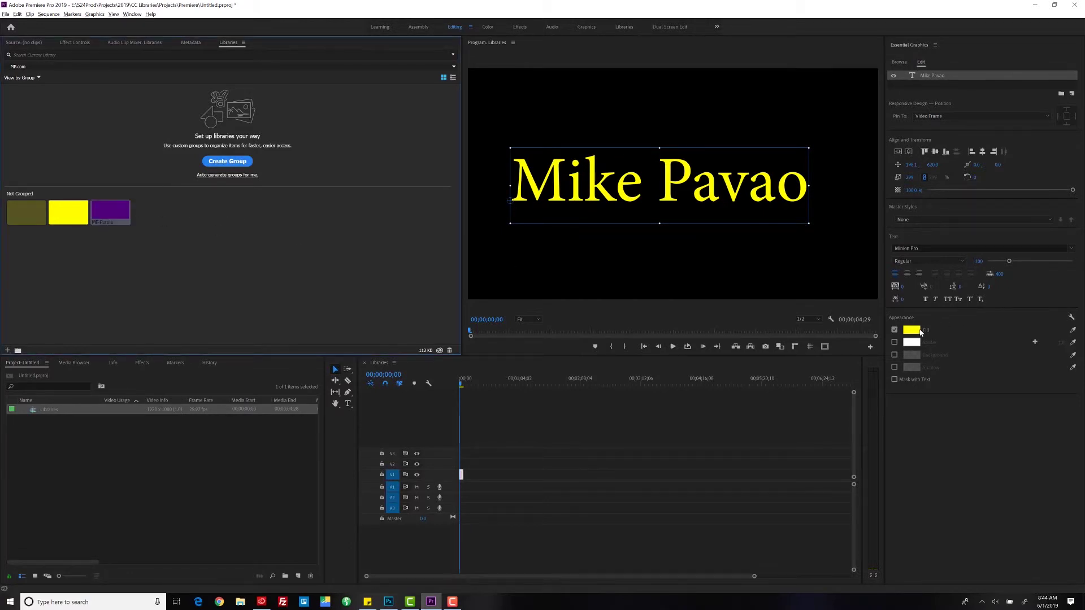
click(920, 331)
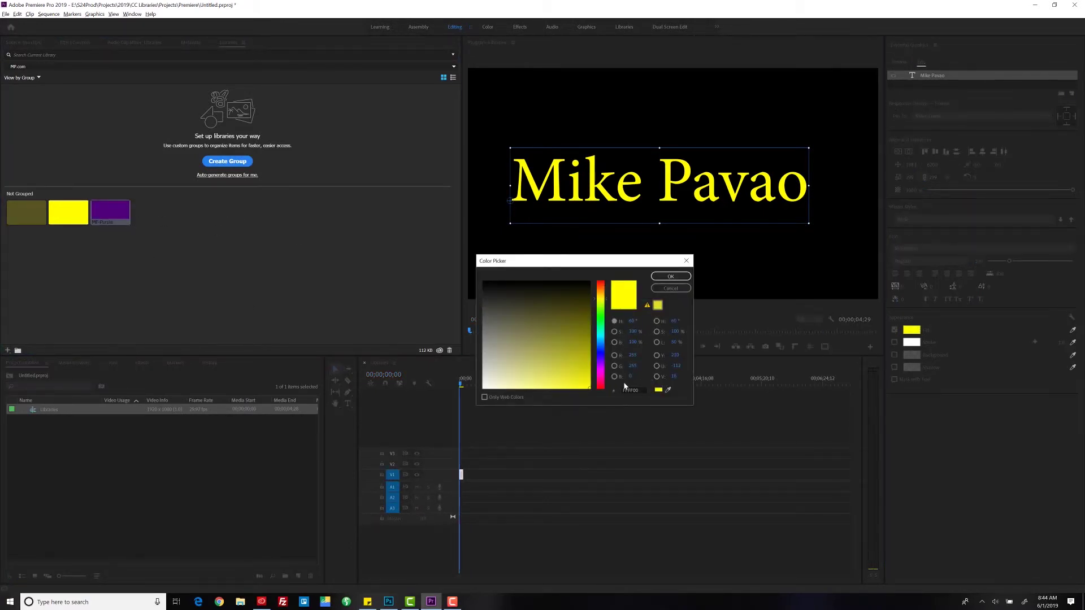
click(668, 390)
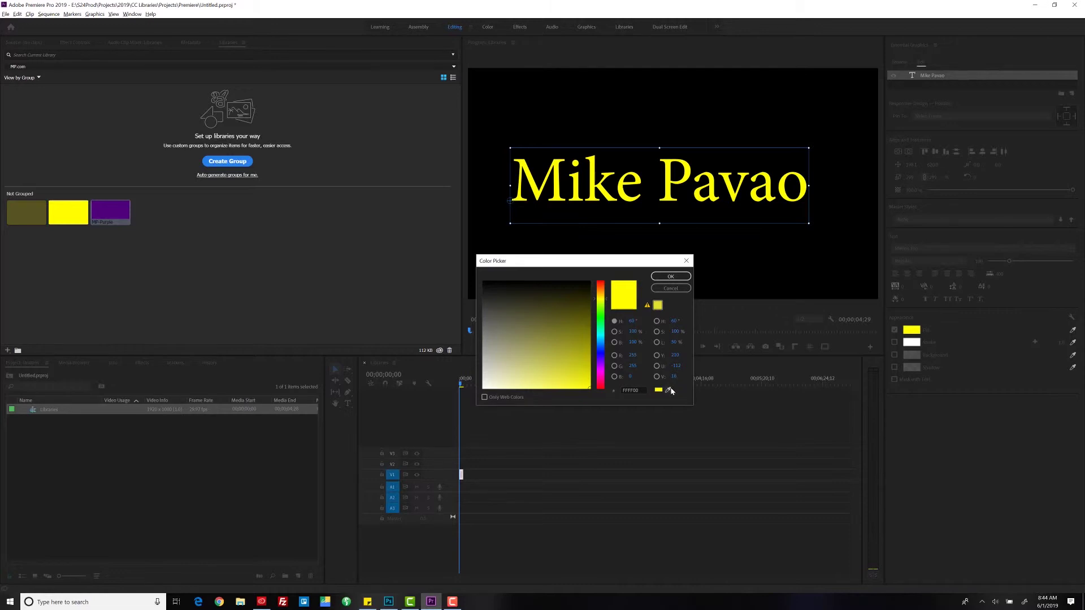
click(133, 210)
click(670, 277)
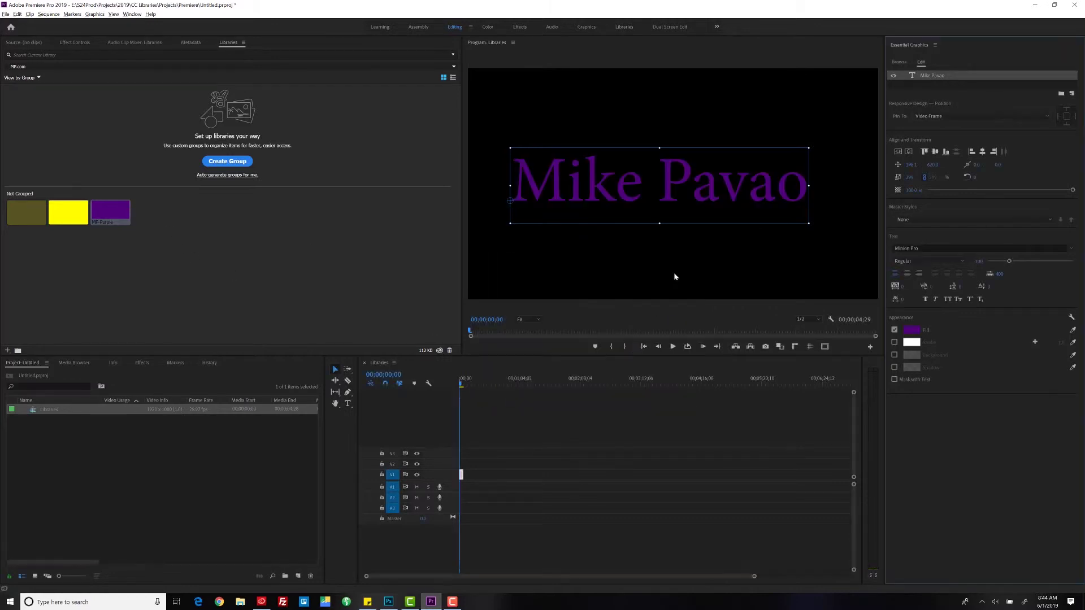